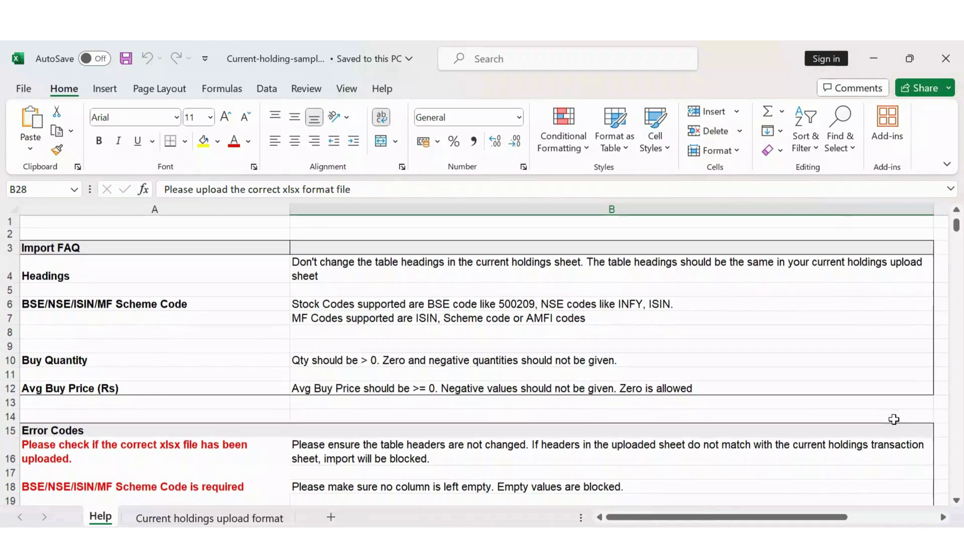
- Enter quantity 5 and average buy price 124 for TATASTEEL in the holdings sheet
scroll(894, 419, "down", 3)
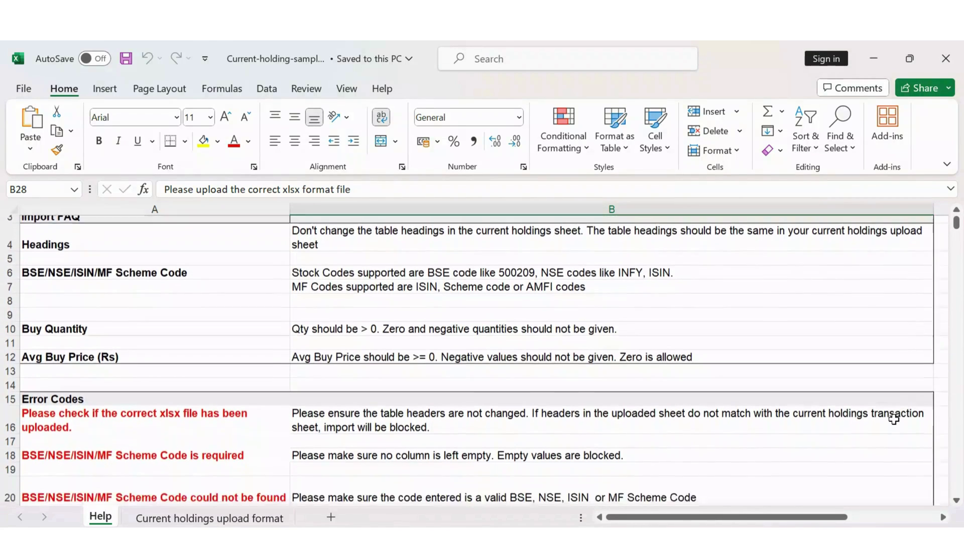
scroll(894, 419, "down", 2)
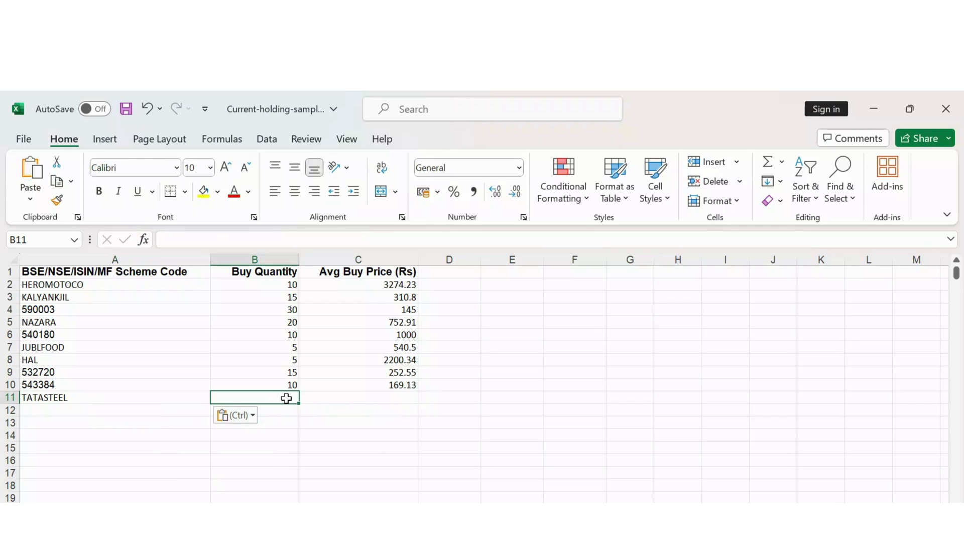
type("5")
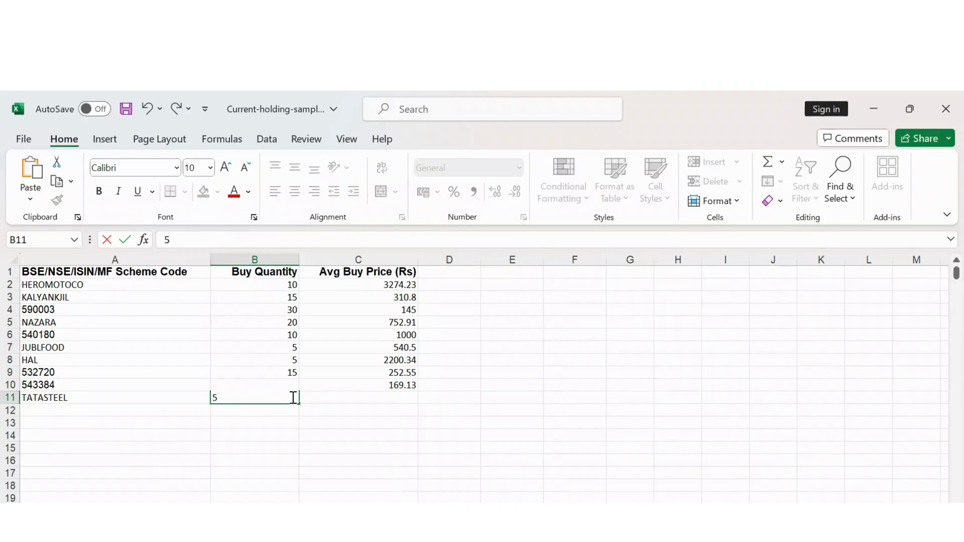
left_click(404, 403)
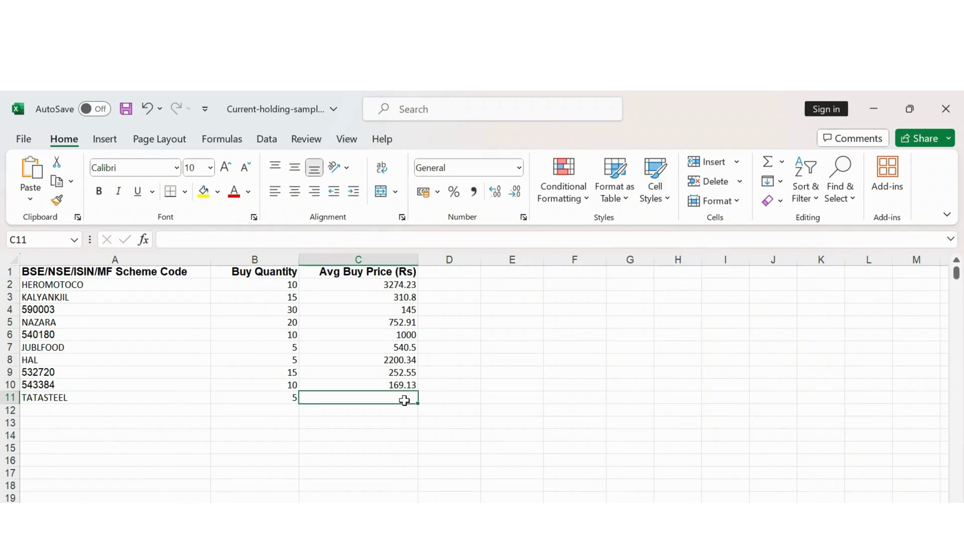
type("124")
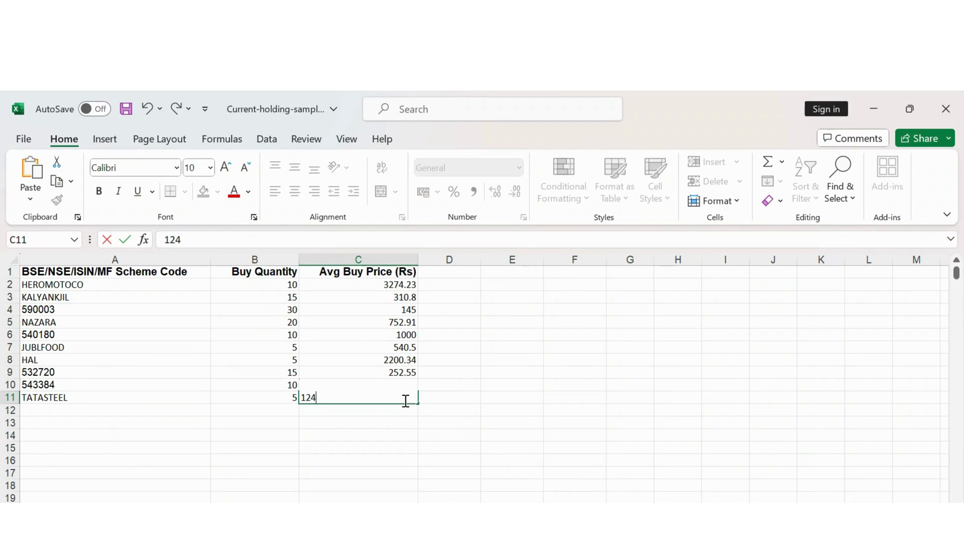
key("Return")
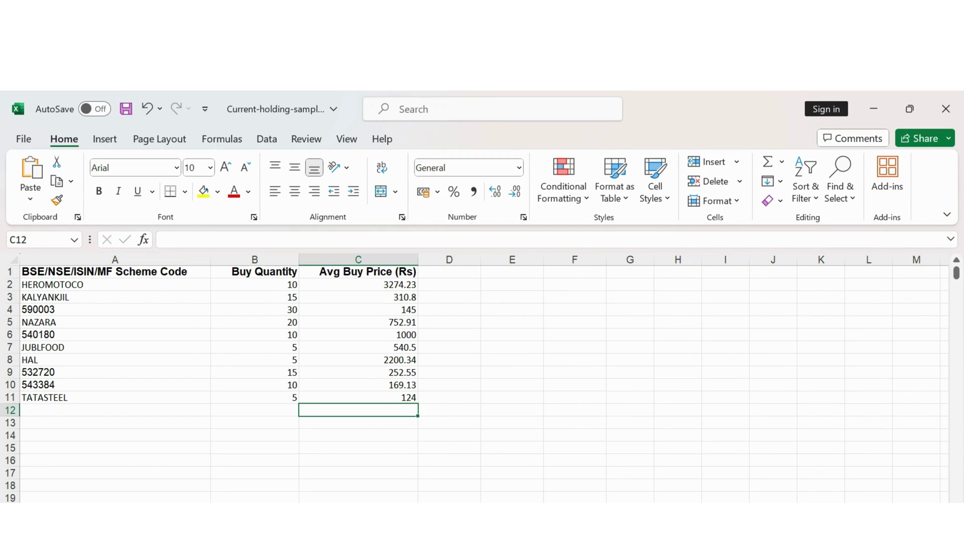
left_click(24, 139)
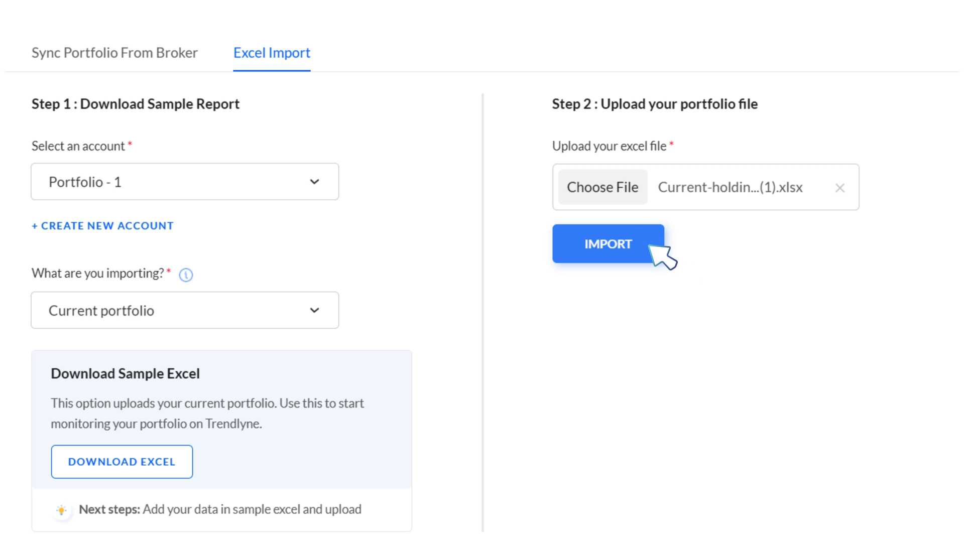
- Import the edited holdings file into Portfolio - 1 and review the imported stocks and totals
left_click(646, 244)
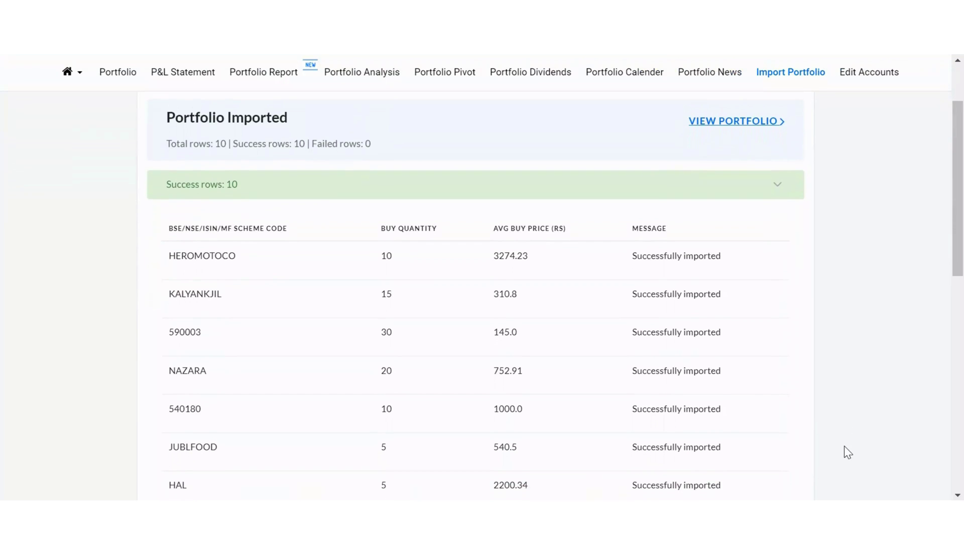
scroll(844, 446, "down", 2)
scroll(844, 447, "down", 3)
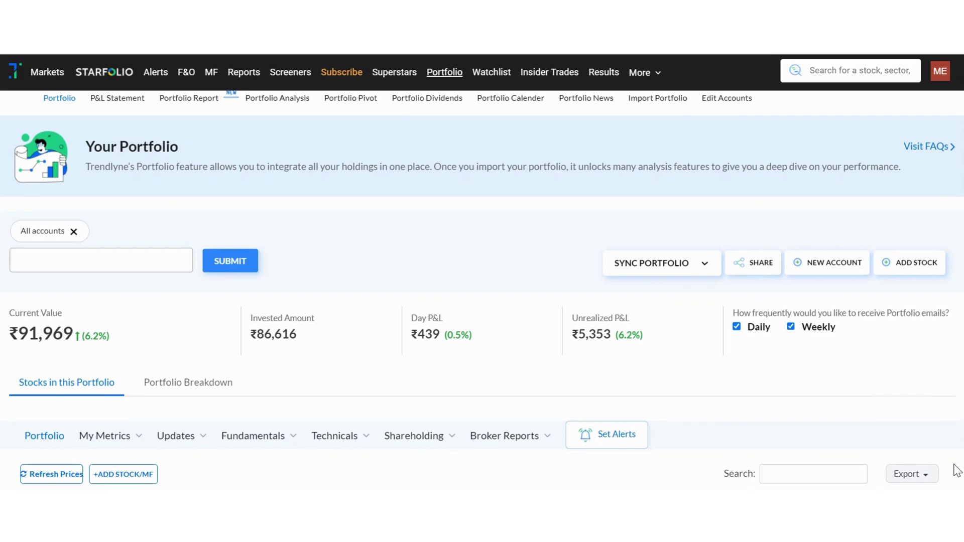
scroll(956, 469, "down", 1)
scroll(956, 470, "down", 2)
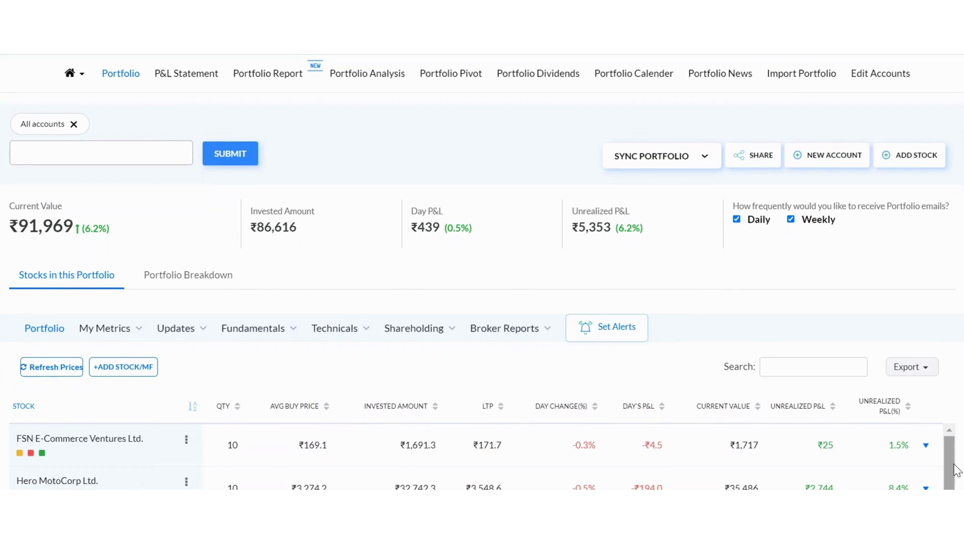
scroll(959, 467, "down", 3)
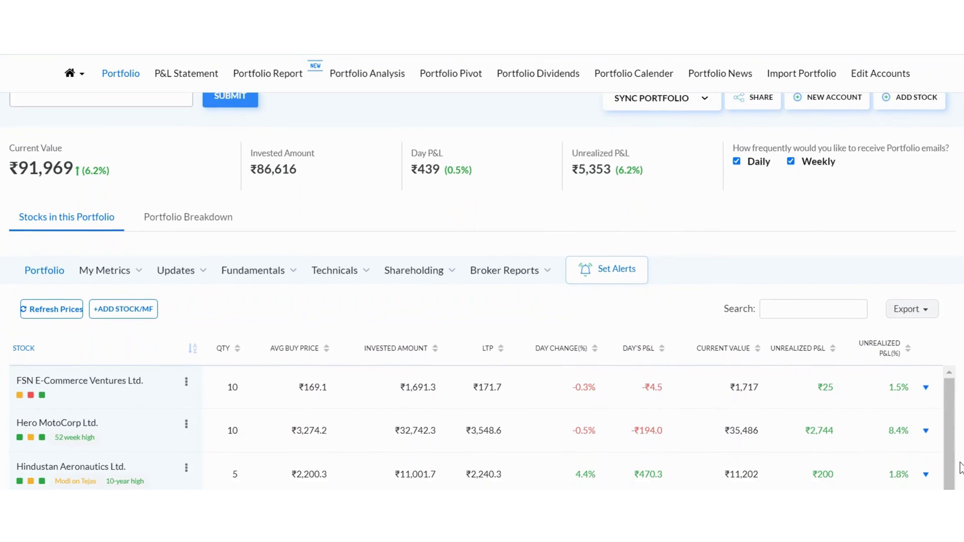
scroll(960, 467, "down", 2)
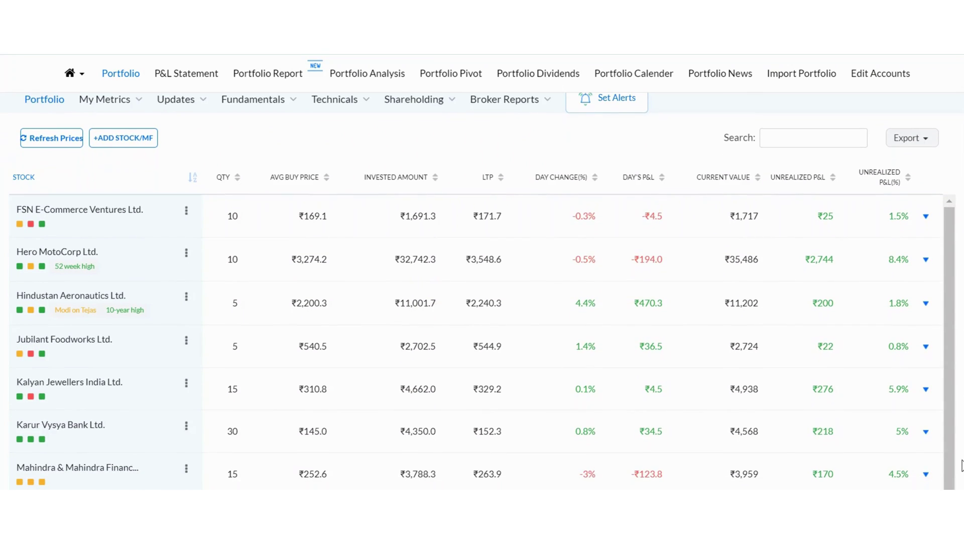
scroll(961, 465, "down", 3)
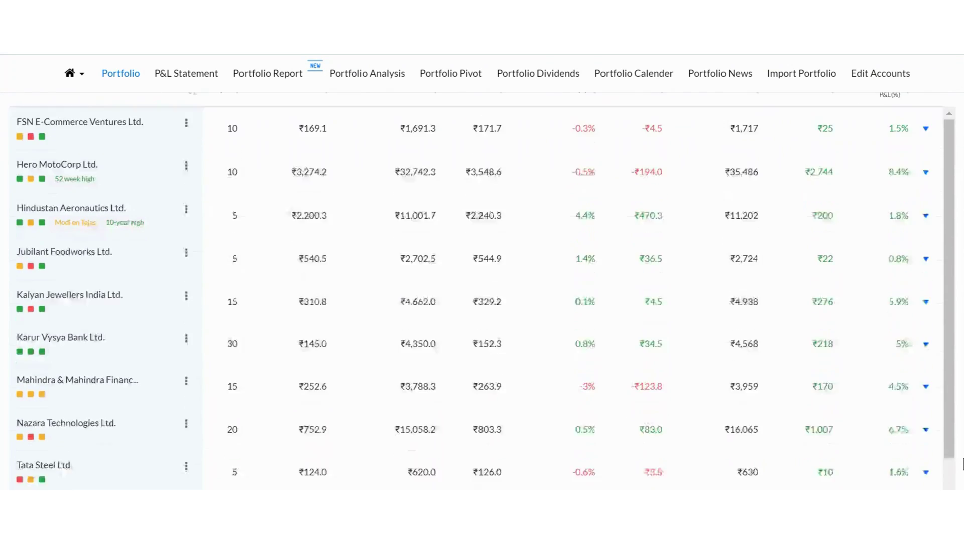
scroll(961, 465, "down", 2)
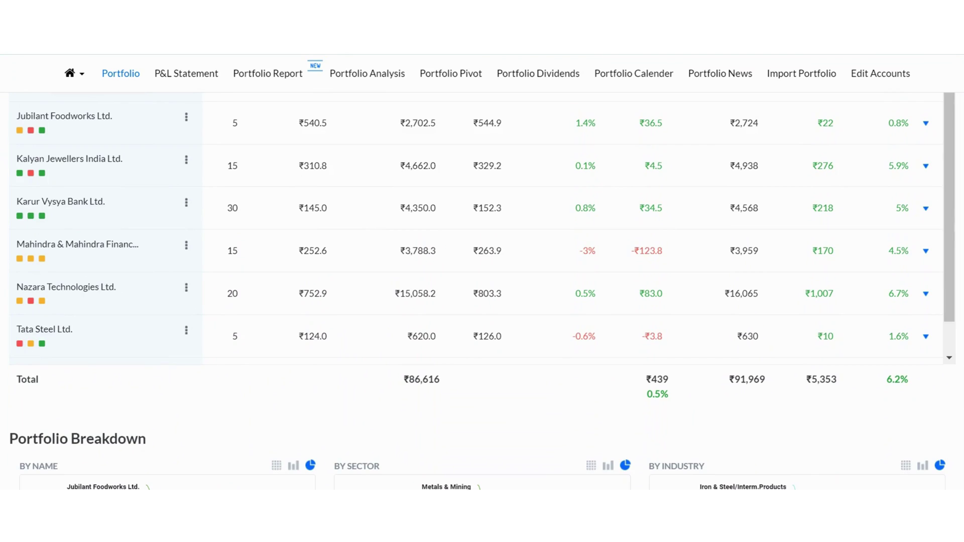
scroll(482, 296, "down", 3)
scroll(481, 297, "down", 1)
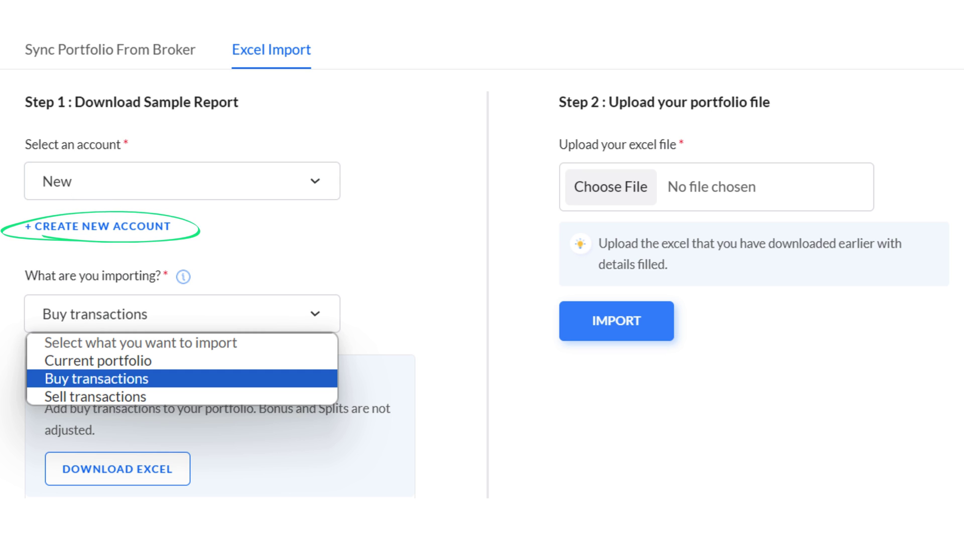
- Select 'Buy transactions' in the 'What are you importing?' dropdown
left_click(161, 380)
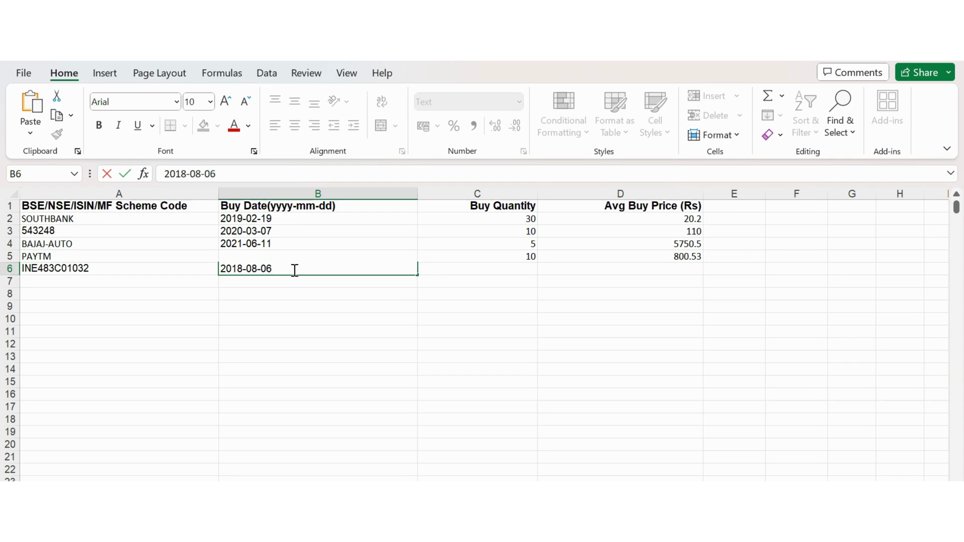
- Give INE483C01032 quantity 5 and price 920, then save the Buy-holding-sample workbook
left_click(502, 272)
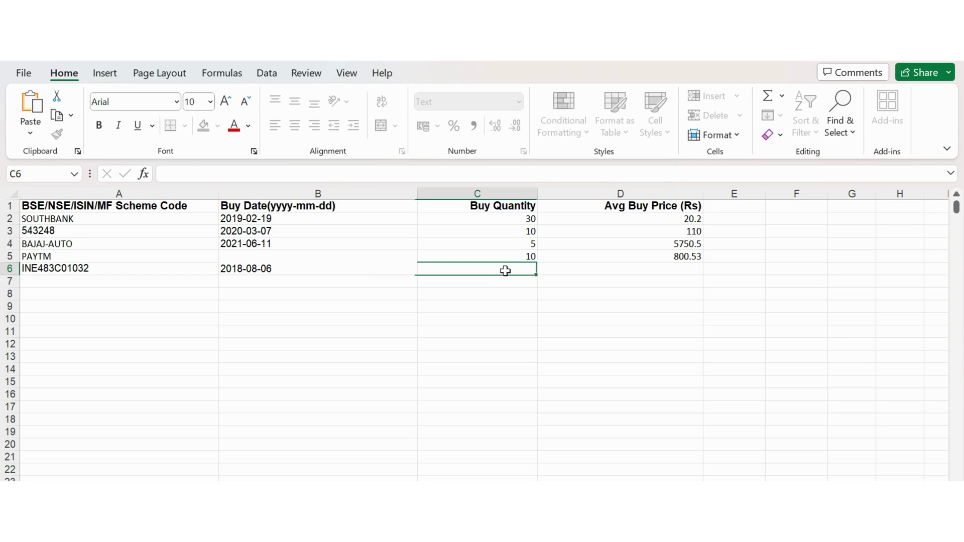
type("5")
key("Tab")
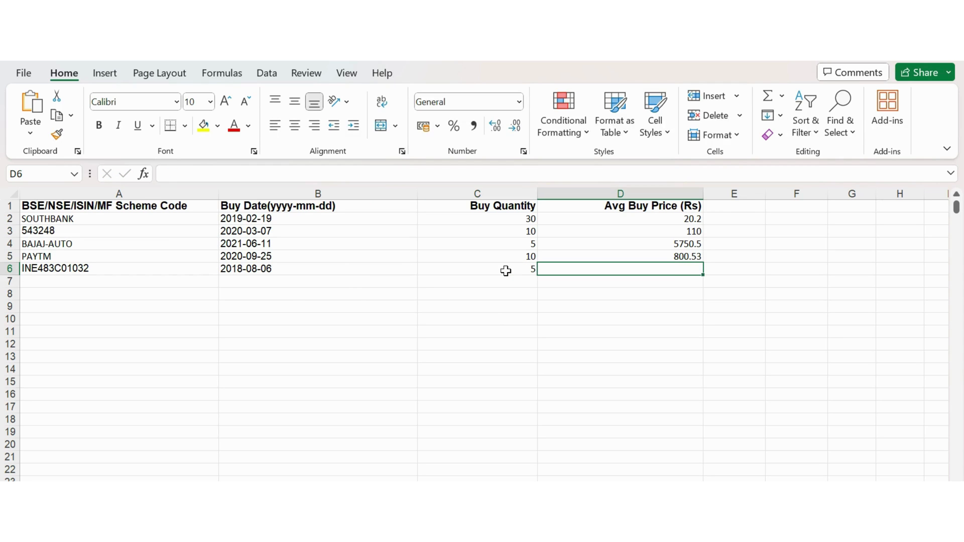
type("920")
key("Return")
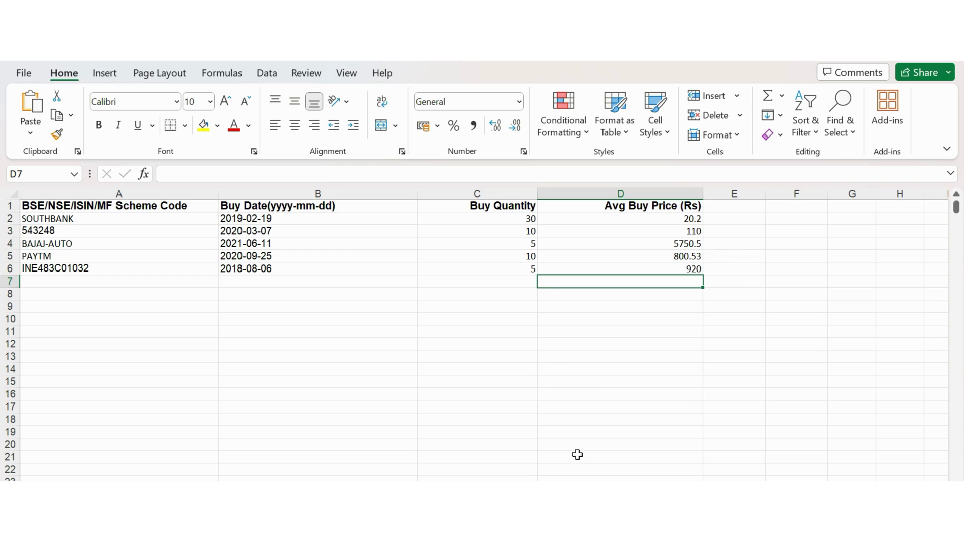
left_click(24, 73)
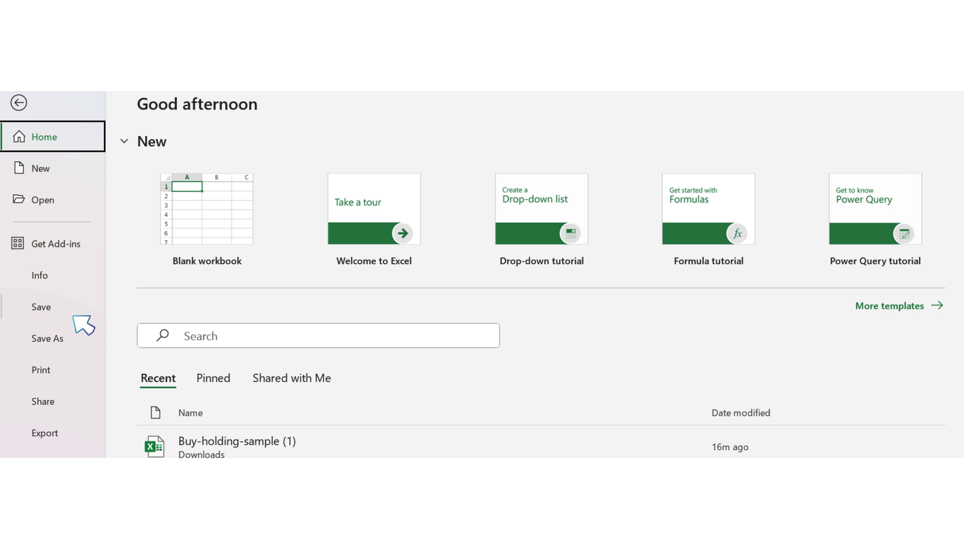
left_click(74, 315)
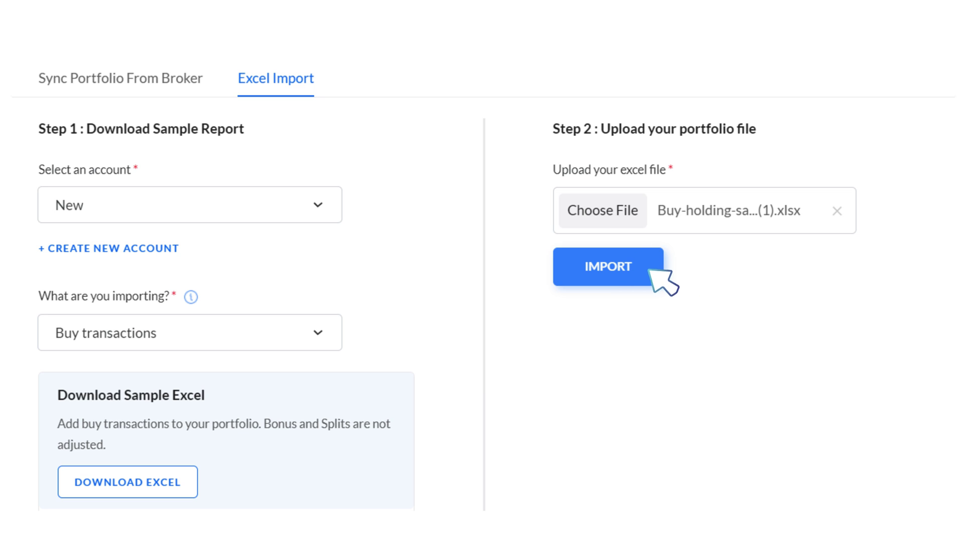
- Import Buy-holding-sample (1).xlsx and check the Portfolio Imported summary and resulting holdings
left_click(649, 270)
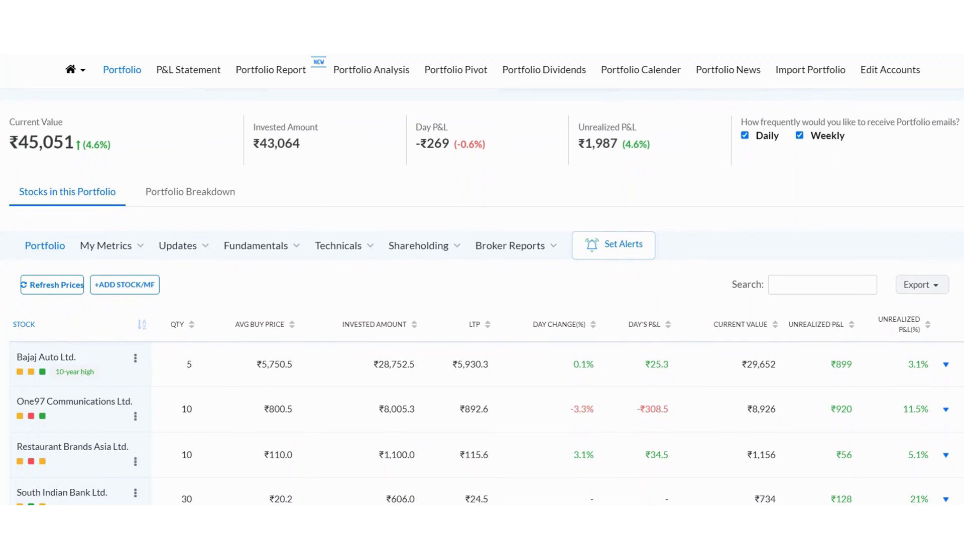
scroll(482, 296, "up", 2)
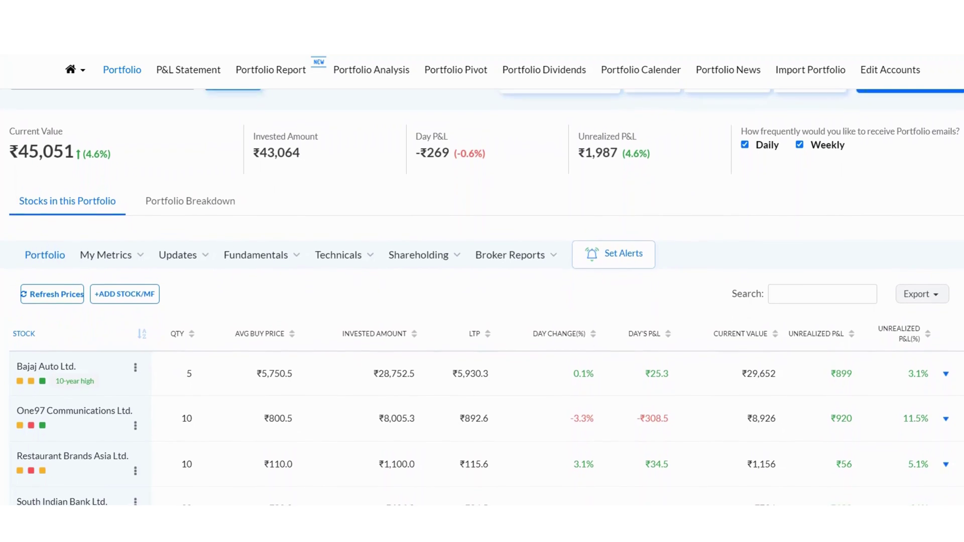
scroll(482, 296, "up", 1)
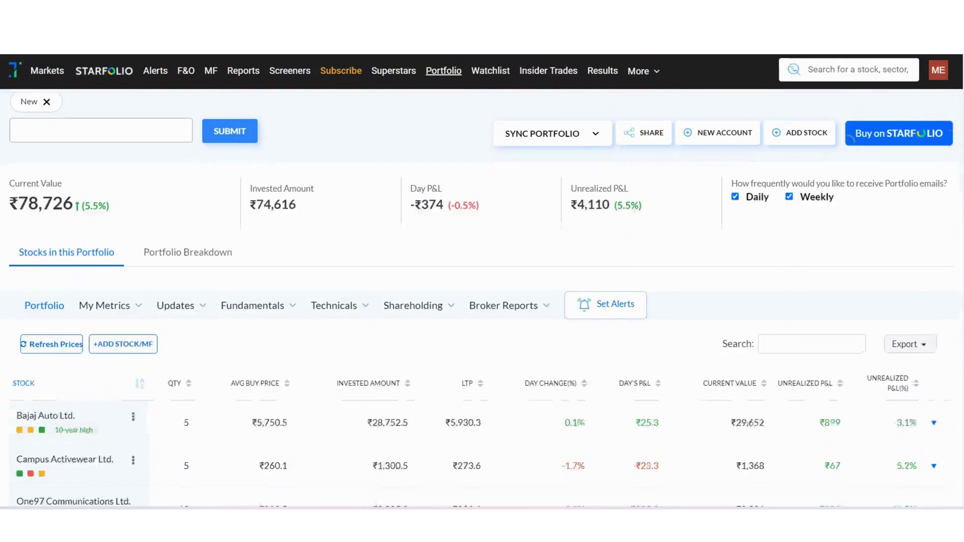
scroll(480, 298, "down", 3)
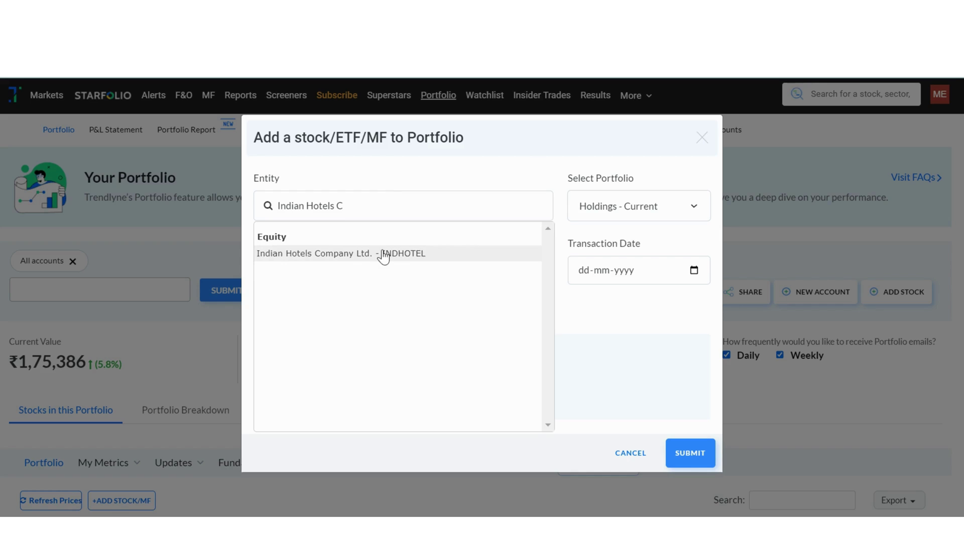
- Add 25 Indian Hotels Company Ltd. (INDHOTEL) shares at ₹400, dated 10-02-2023
left_click(383, 254)
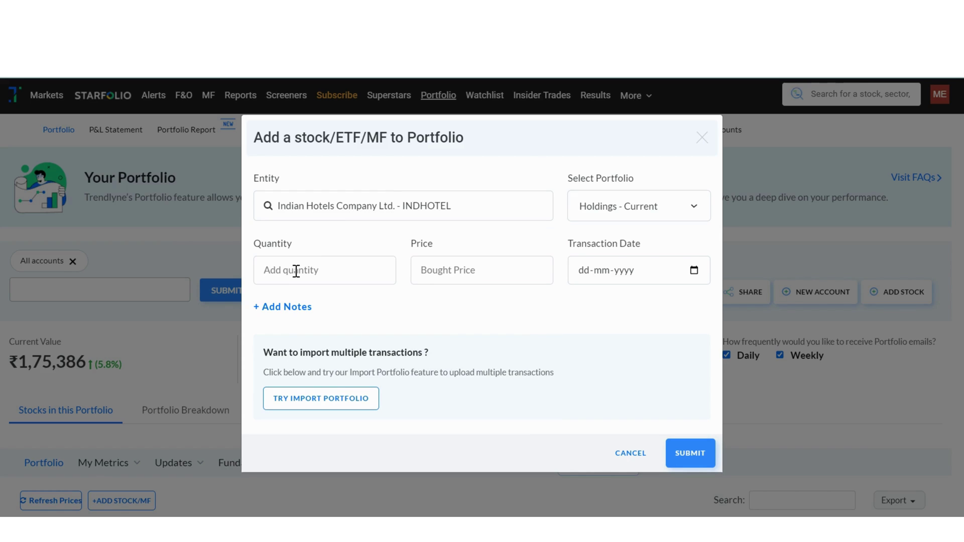
left_click(296, 271)
type("25")
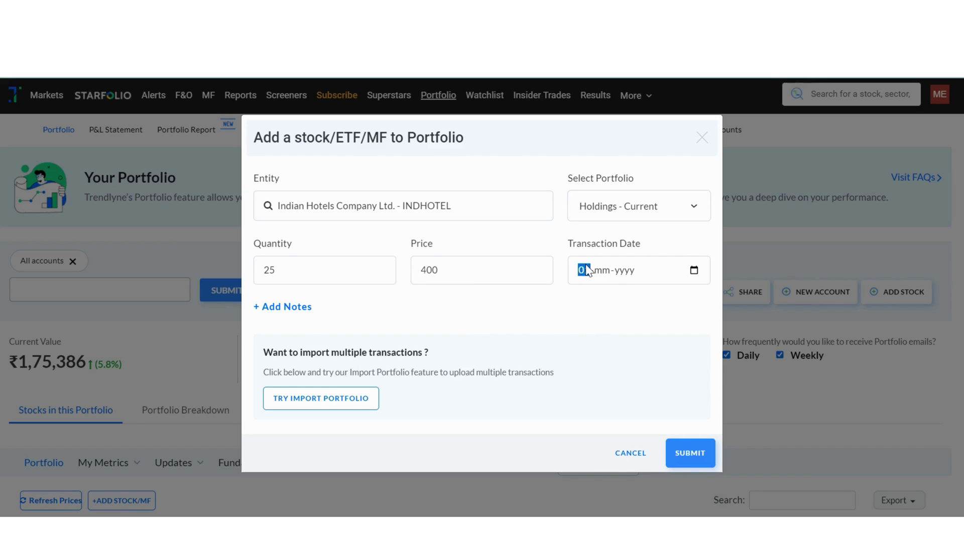
type("0022023")
left_click(705, 459)
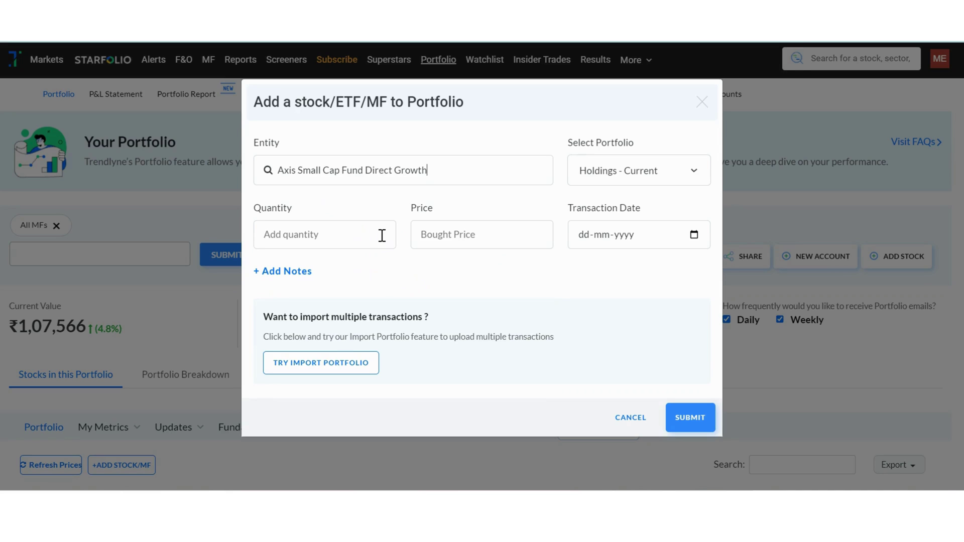
- Add 95 units of Axis Small Cap Fund Direct Growth at ₹72, dated 13-09-2022
key("Return")
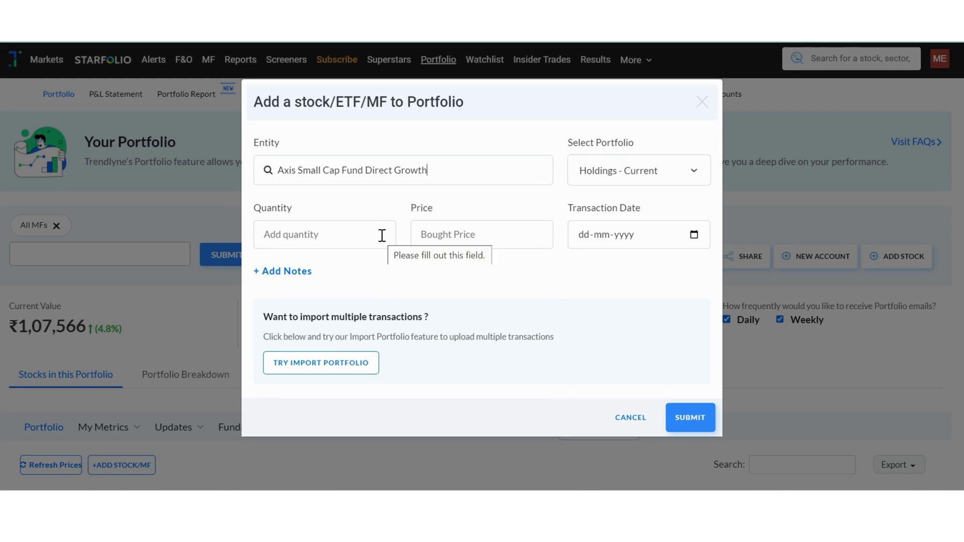
left_click(381, 235)
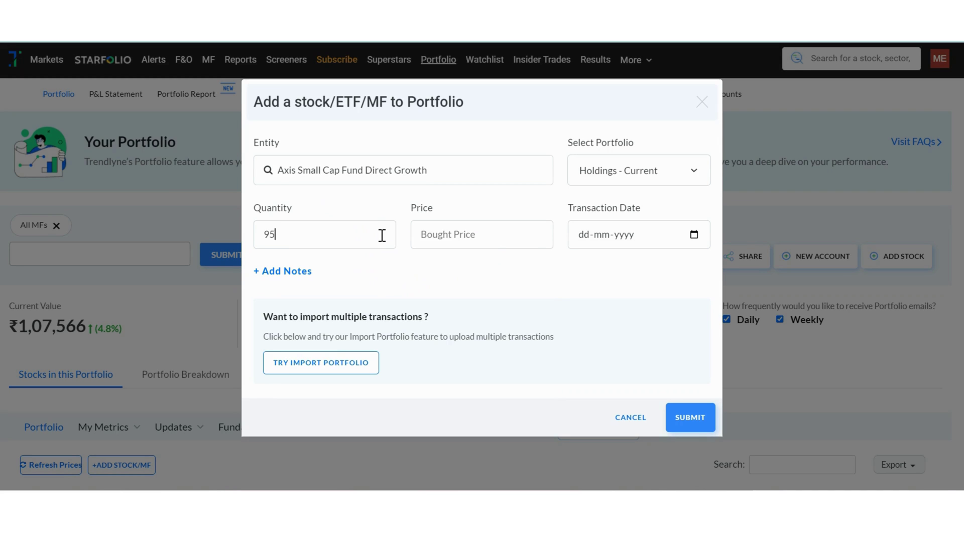
key("Return")
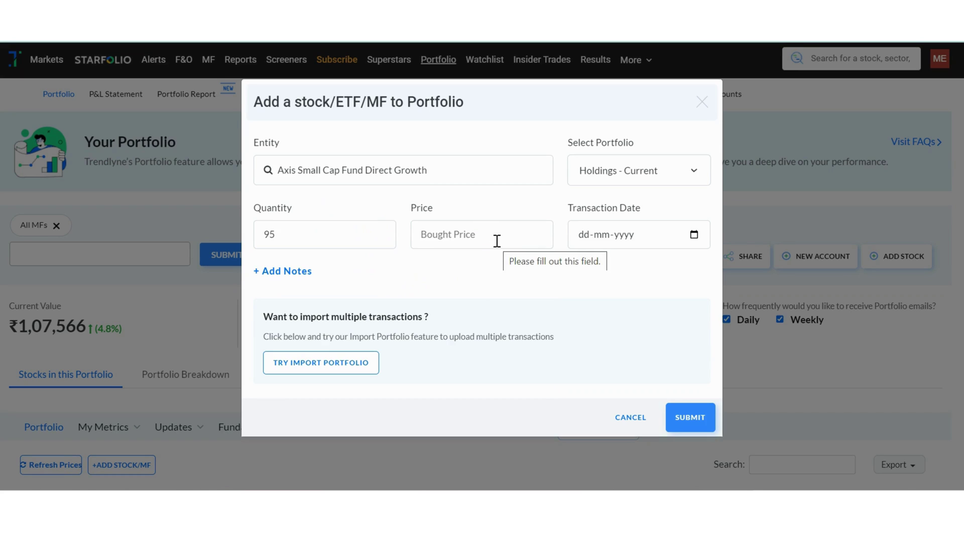
left_click(497, 241)
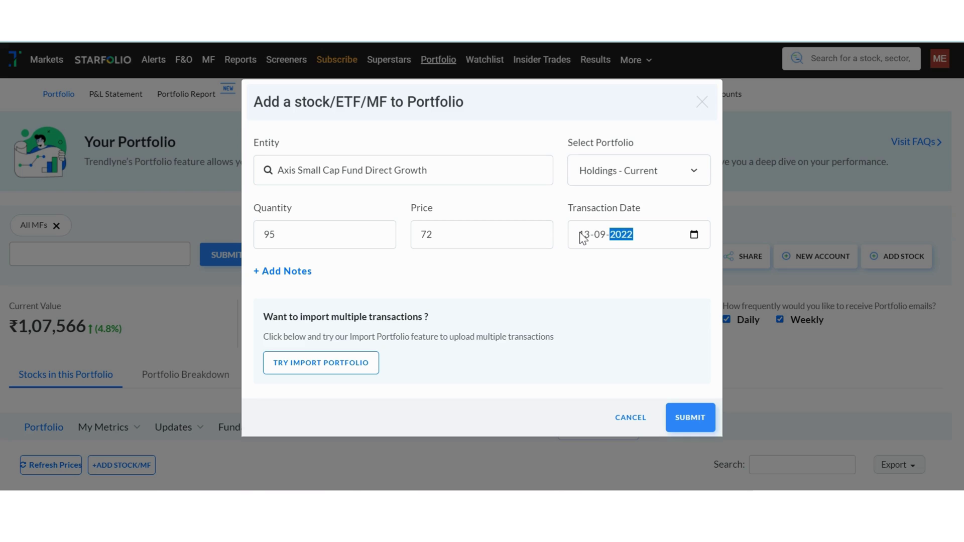
left_click(690, 417)
scroll(724, 408, "down", 5)
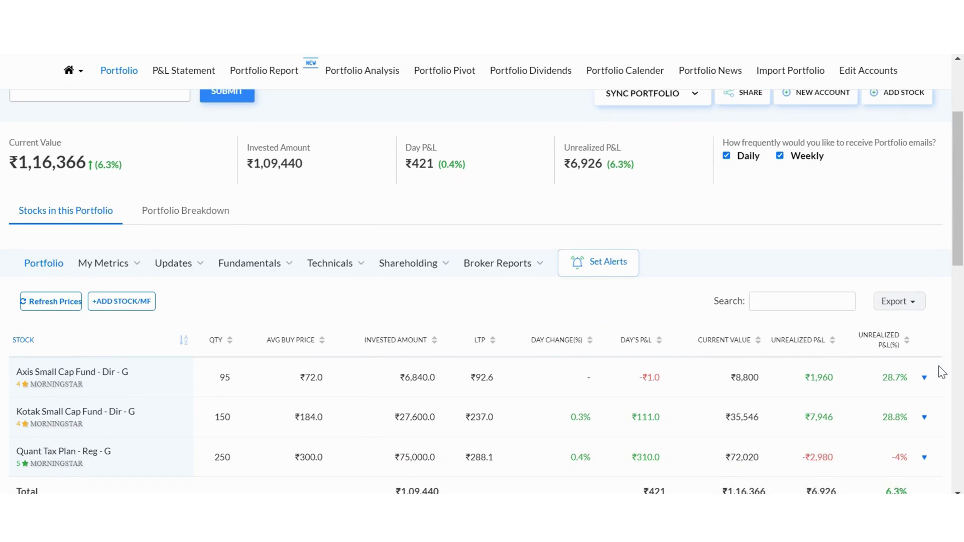
- Scroll past the ₹2,04,226 Total row to the name, sector and industry breakdown charts
scroll(939, 375, "up", 1)
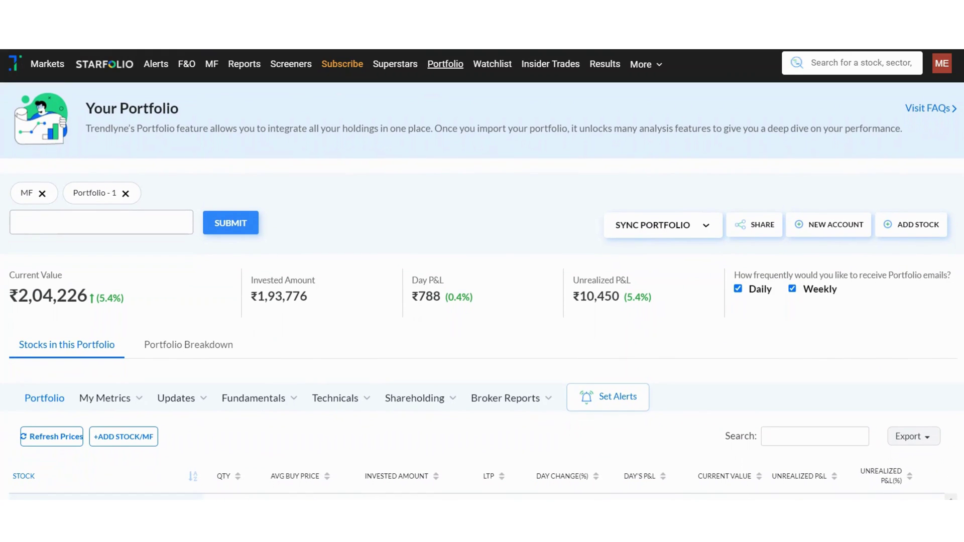
scroll(482, 291, "down", 3)
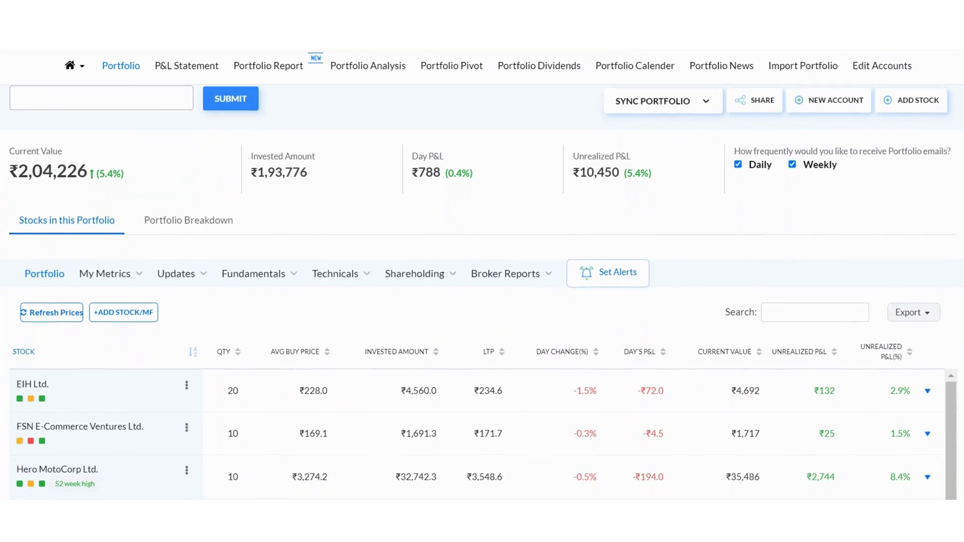
scroll(482, 291, "down", 3)
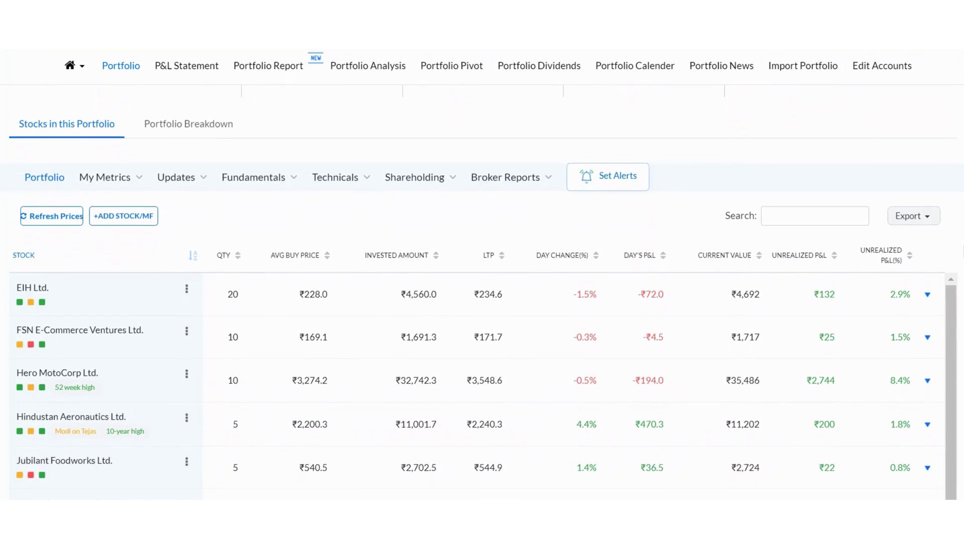
scroll(482, 292, "down", 4)
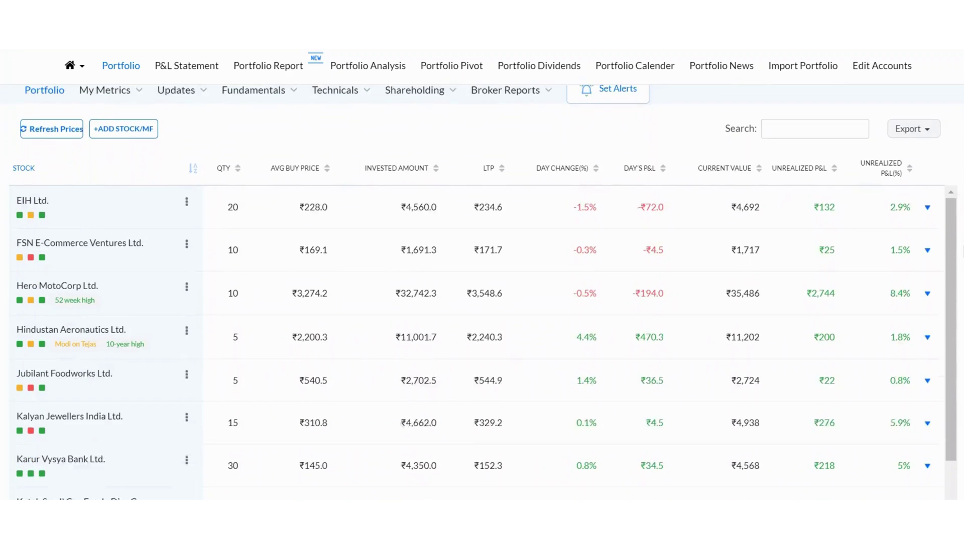
scroll(482, 292, "down", 2)
scroll(482, 291, "down", 4)
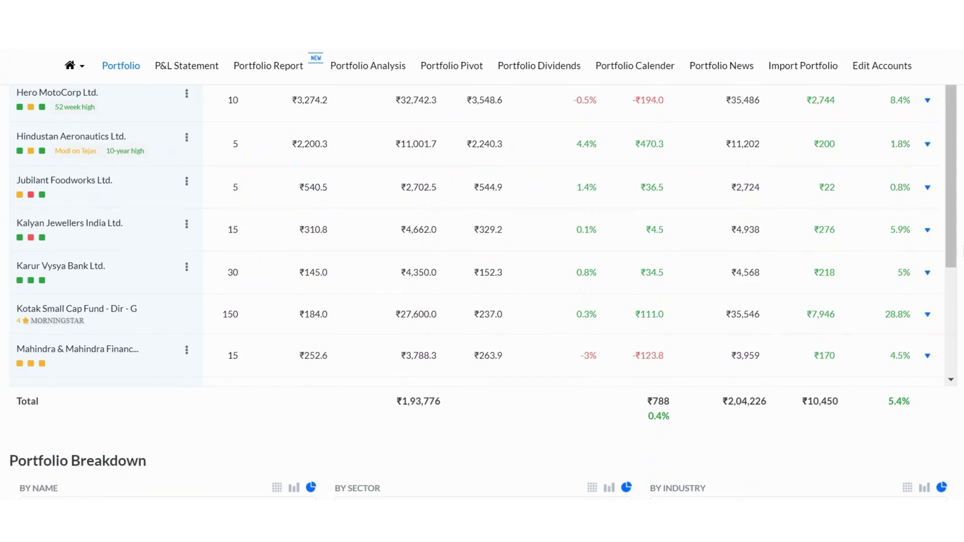
scroll(482, 291, "down", 3)
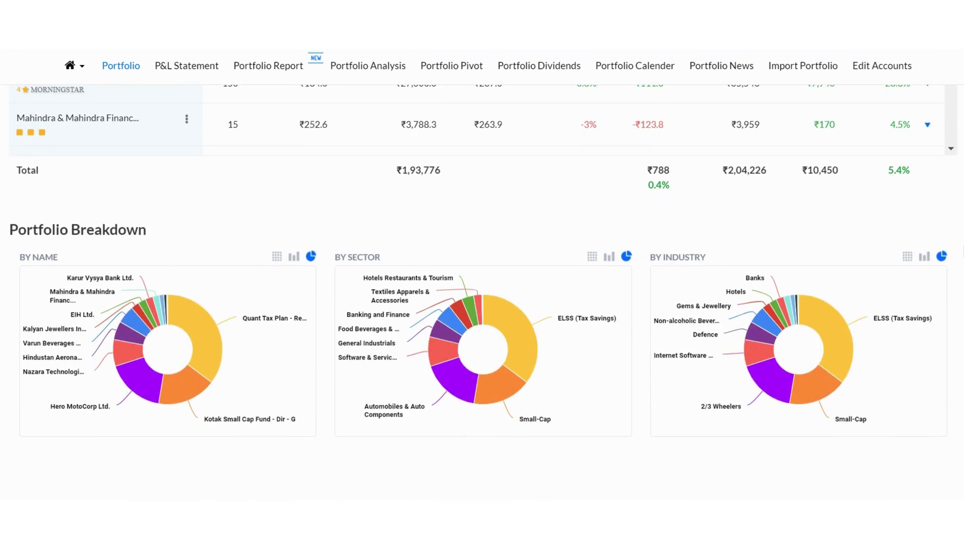